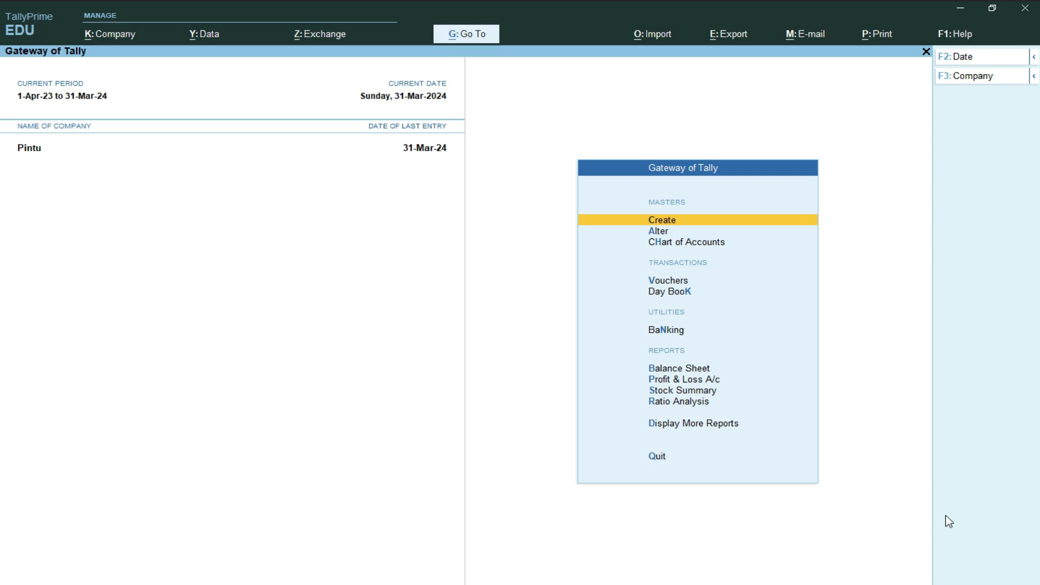
Step: Open the existing sales voucher No. 2 for alteration from the voucher entry screen
key("Down")
key("Down")
key("Down")
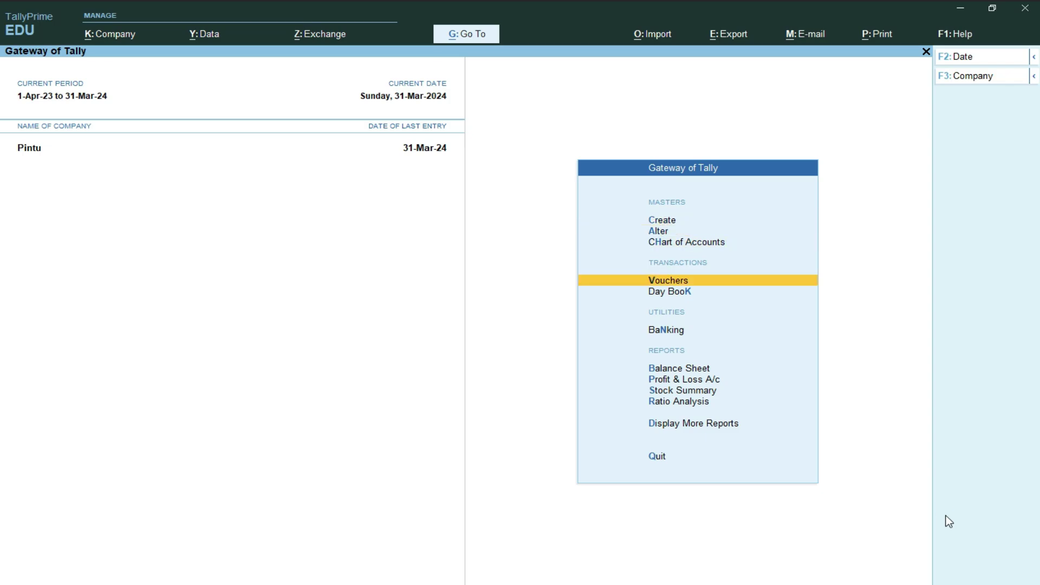
key("Return")
key("Page_Up")
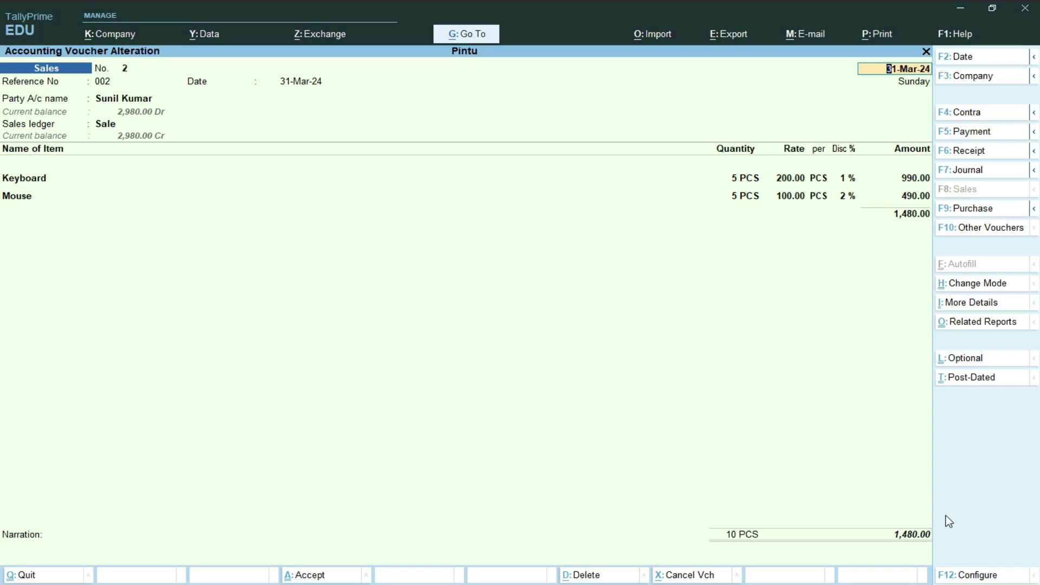
Step: Keep voucher 2's date, reference, party, dispatch details and sales ledger, advancing to the rate of the Keyboard item
key("Return")
key("Return")
key("Return")
key("Return")
key("Return")
key("Return")
key("Return")
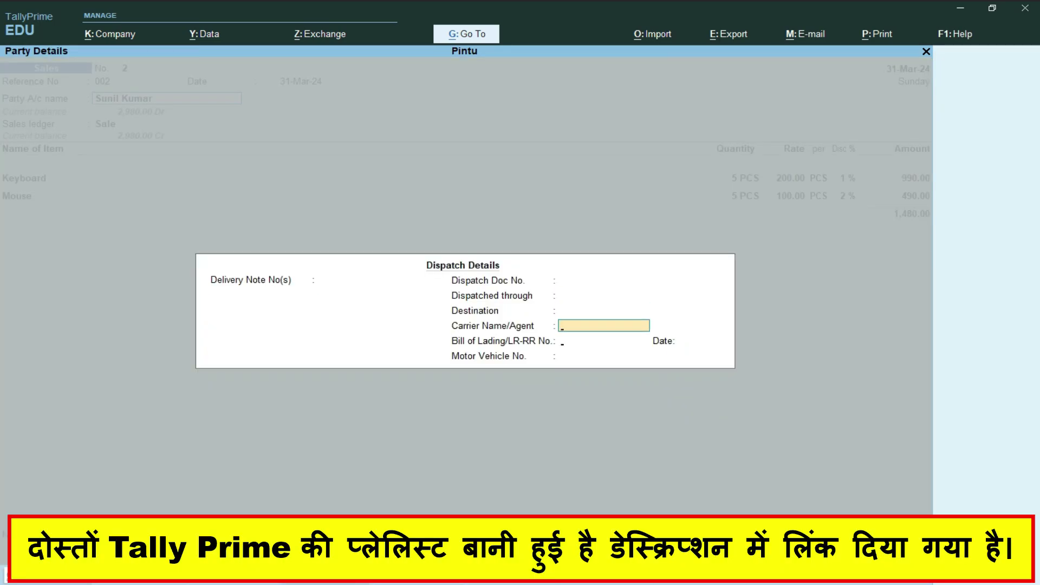
key("Return")
key("Return")
key("Return")
key("Return")
key("Return")
key("Return")
key("Return")
key("Return")
key("Return")
key("Return")
key("Return")
key("Return")
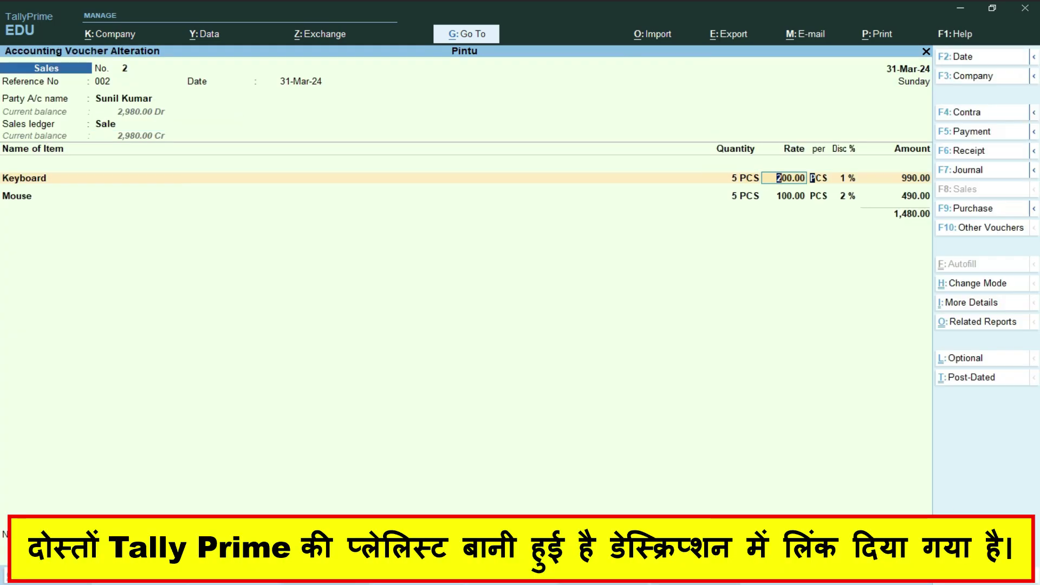
Step: Keep the Keyboard and Mouse item lines and end the item list at the empty ledger line below the subtotal
key("Return")
key("Return")
key("Return")
key("Return")
key("Return")
key("Return")
key("Return")
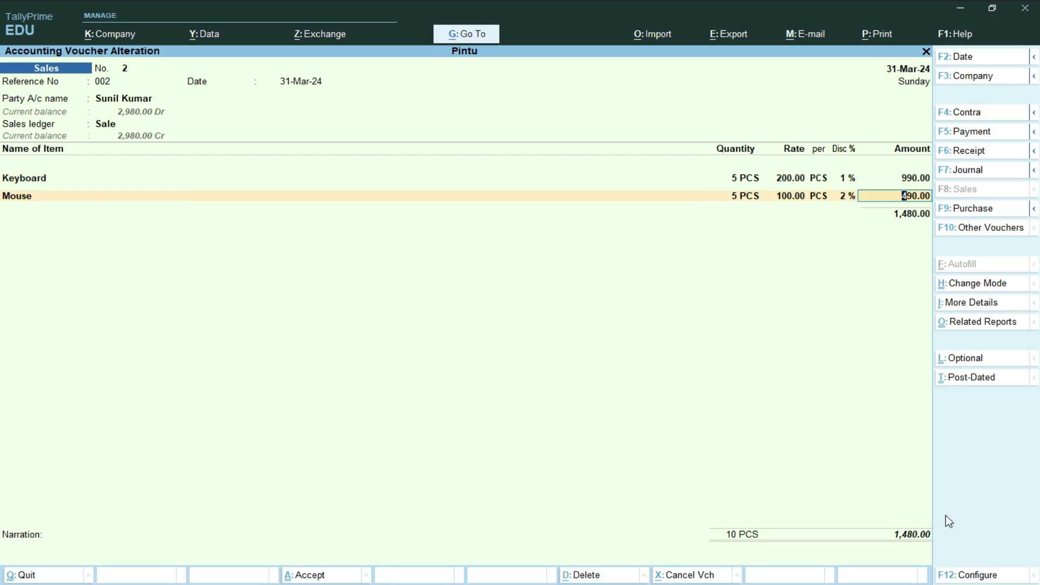
key("Return")
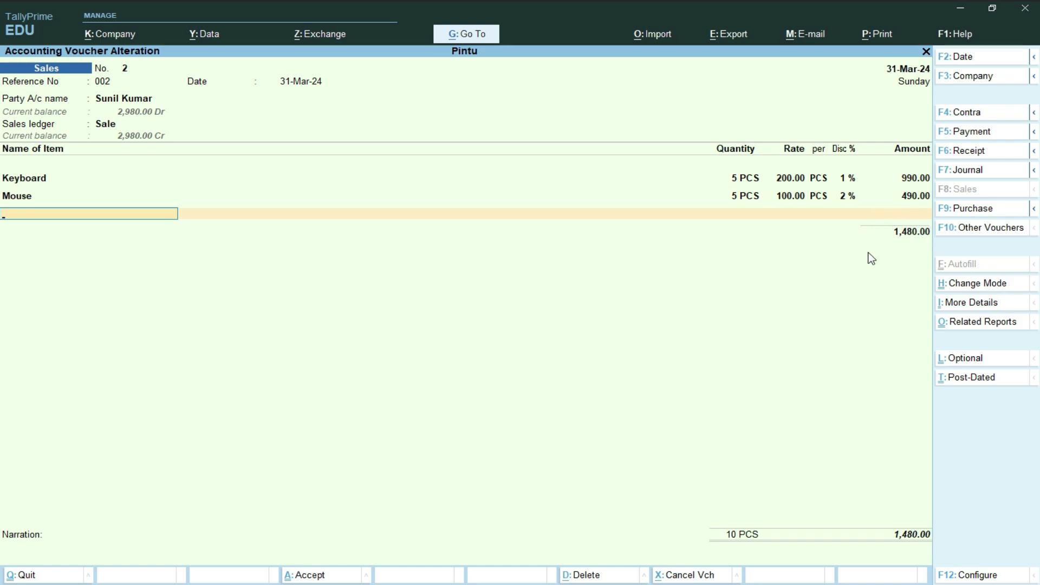
key("Return")
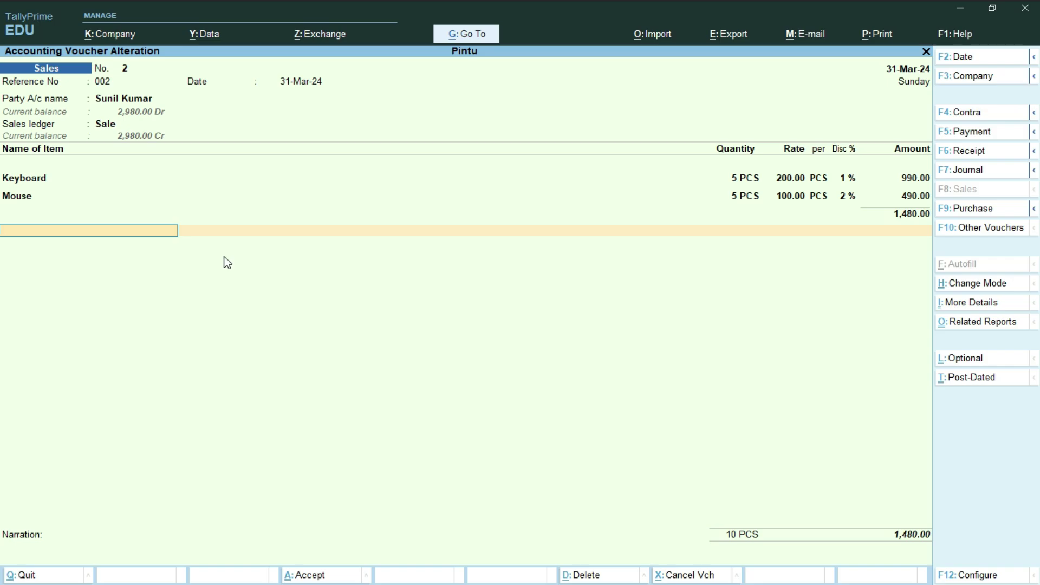
Step: Start a new ledger named D.C from the voucher, under Duties & Taxes with Others as the type of duty/tax
key("alt+c")
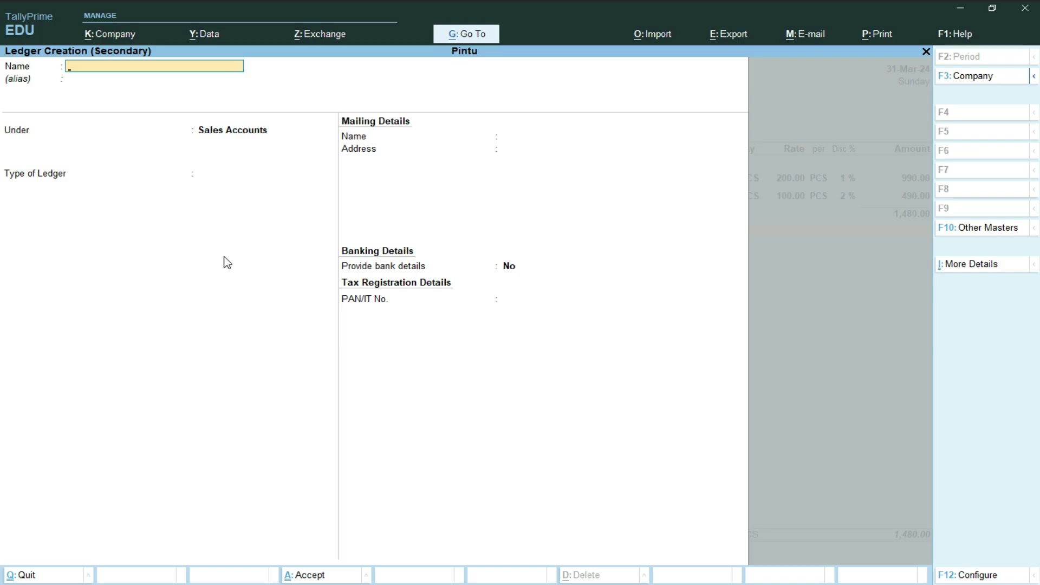
type("D.C")
key("Return")
key("Return")
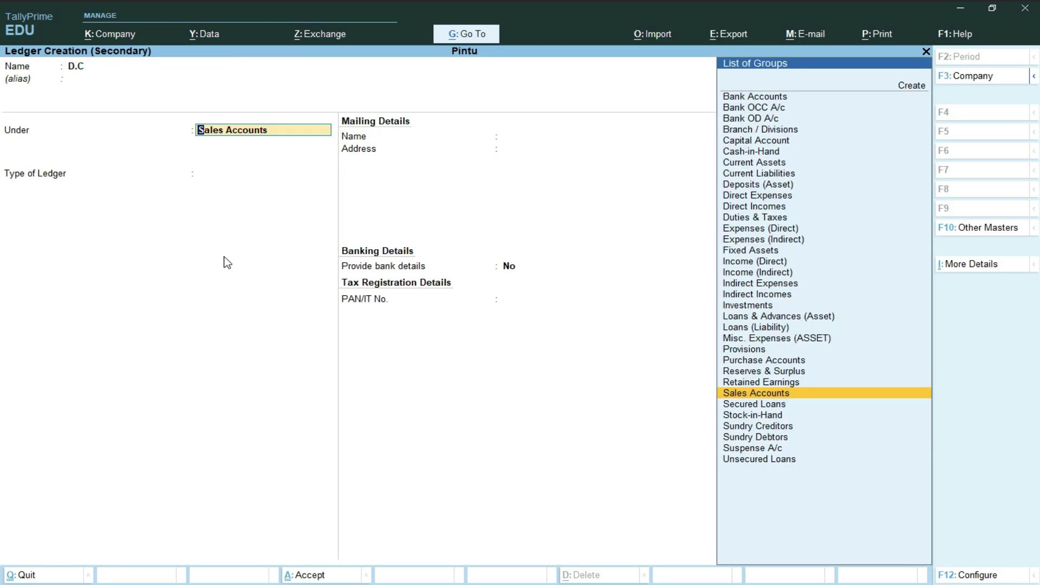
type("Du")
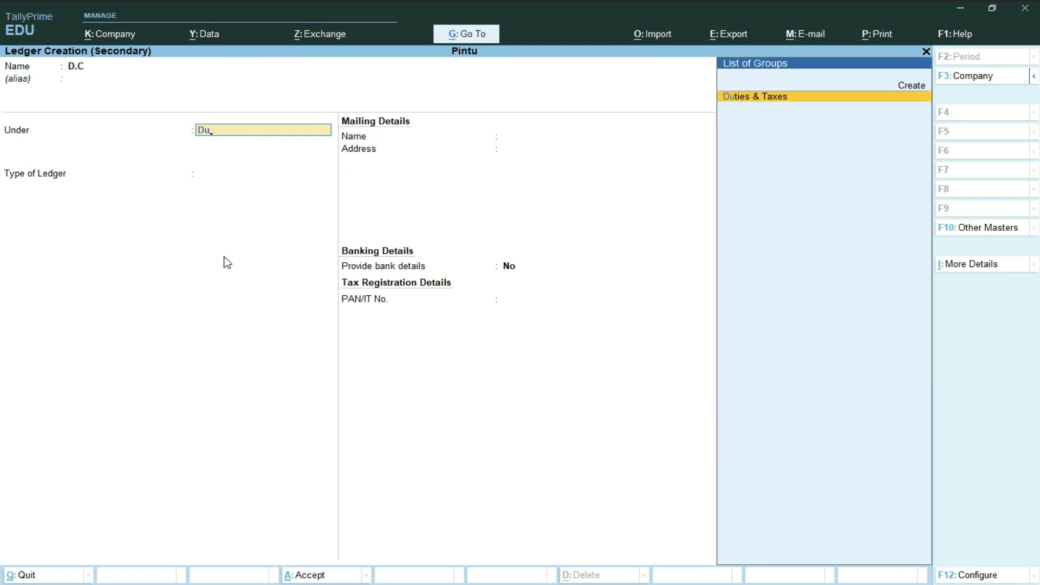
key("Return")
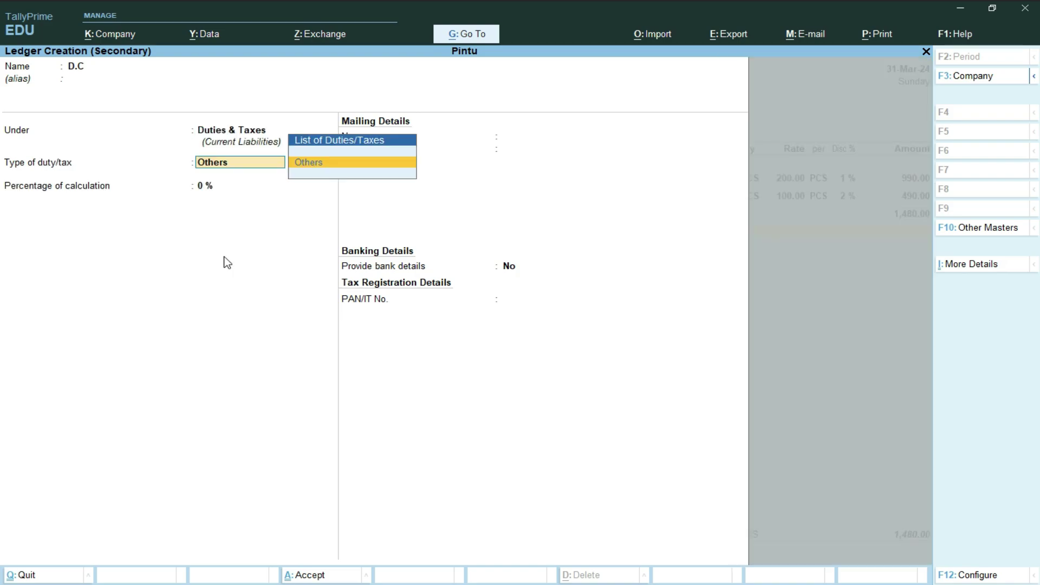
key("Return")
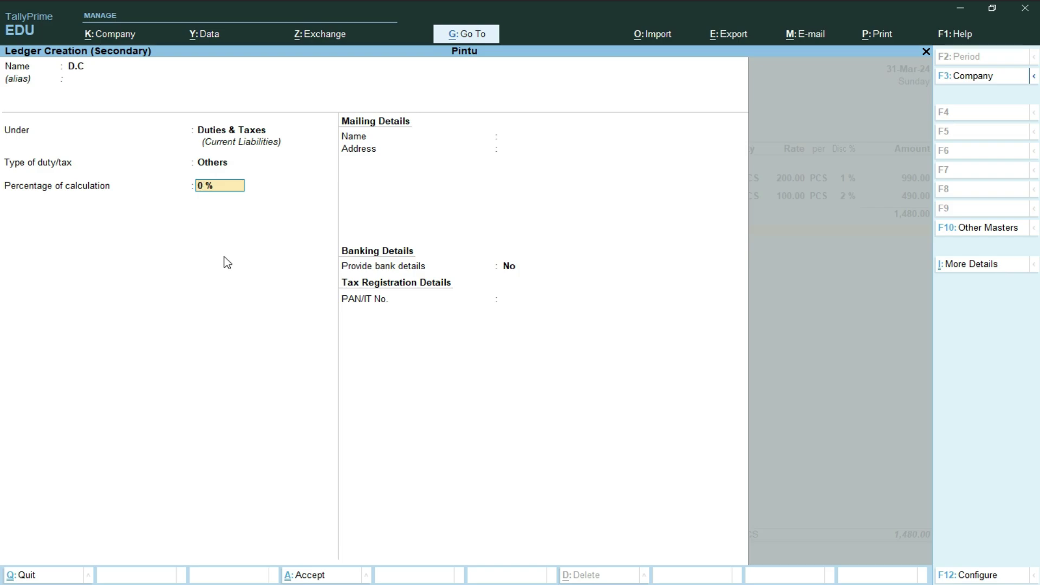
Step: Set the D.C ledger to 2 % calculated On Total Sales with rounding Not Applicable, and save it
type("2")
key("Return")
key("Return")
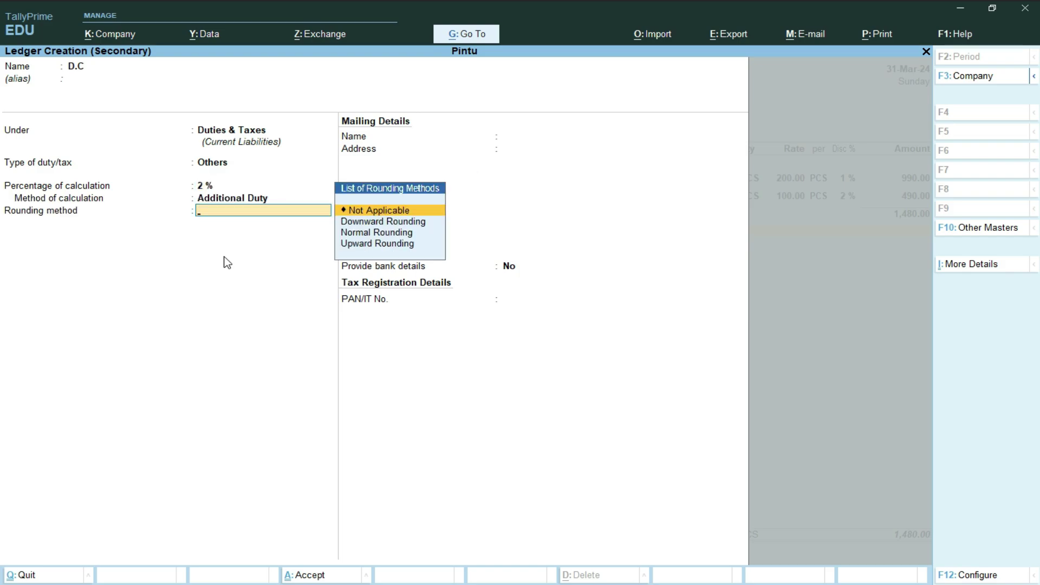
key("BackSpace")
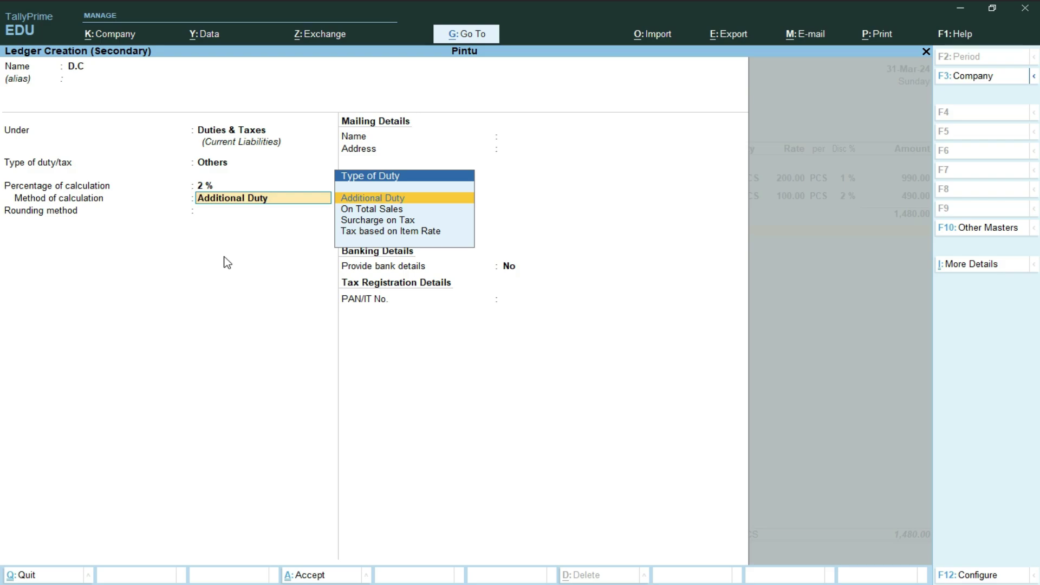
key("Down")
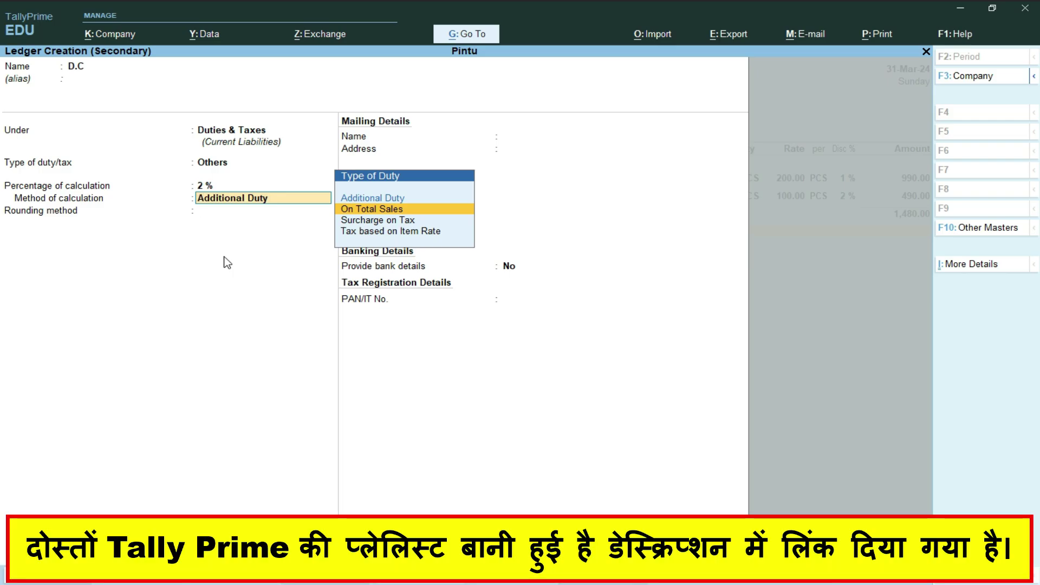
key("Return")
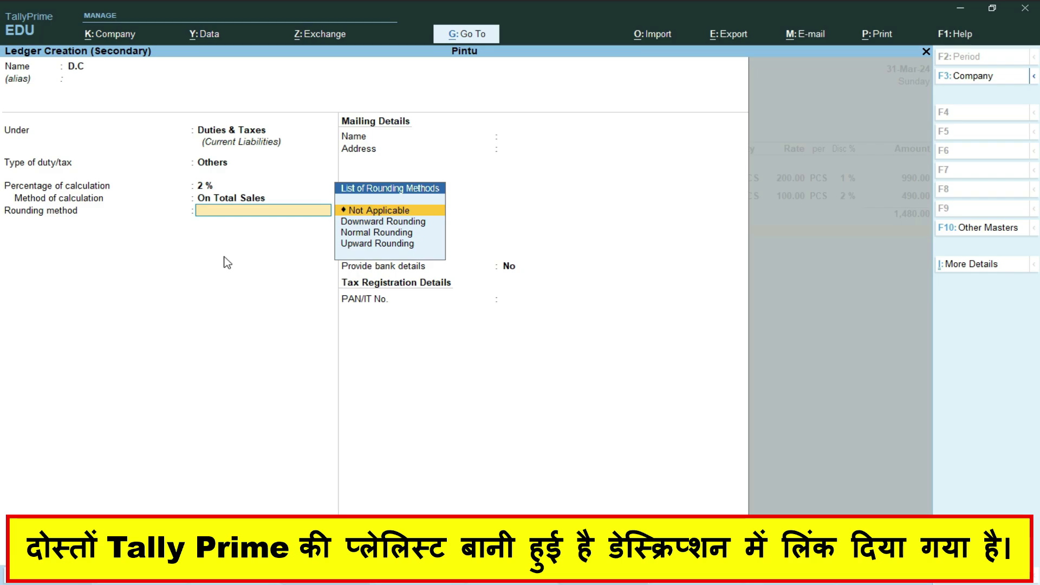
key("Return")
key("Return")
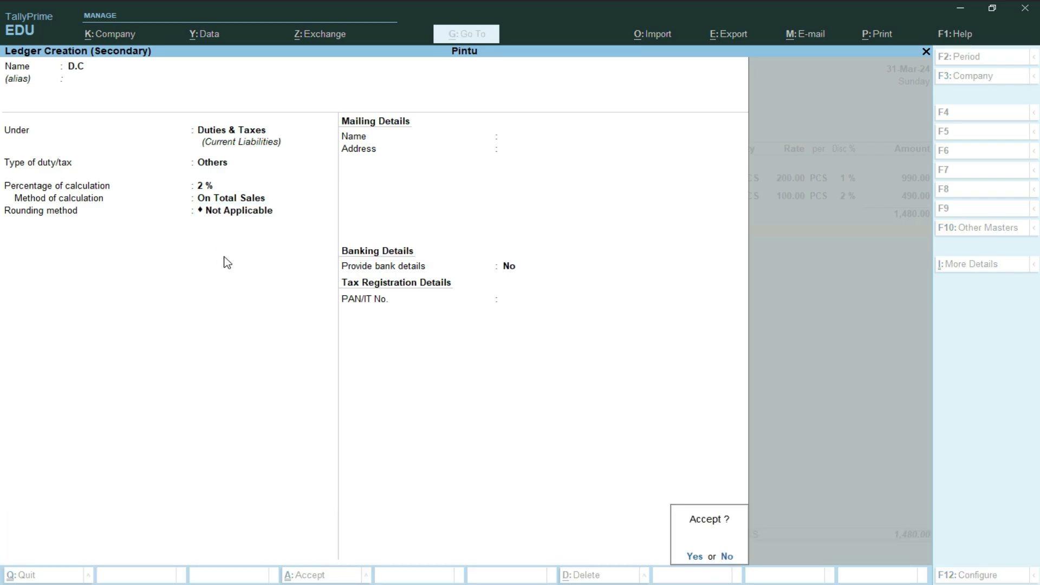
key("Return")
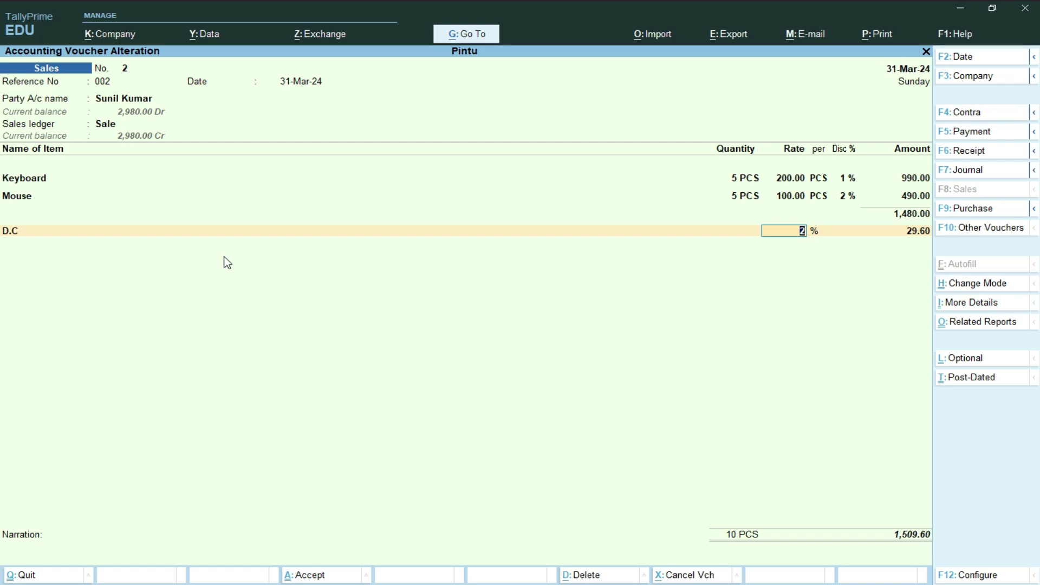
Step: Accept the 2 % D.C line, keep the bill-wise details as New Ref 2, and save the sales voucher
key("Return")
key("Return")
key("Return")
key("Return")
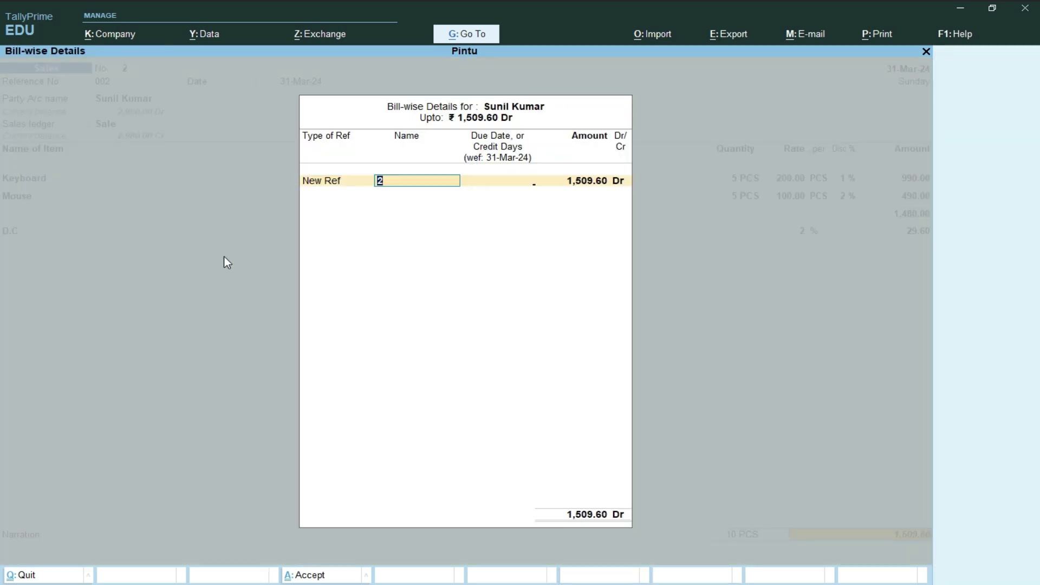
key("Return")
key("Return")
key("Return")
key("Return")
key("Return")
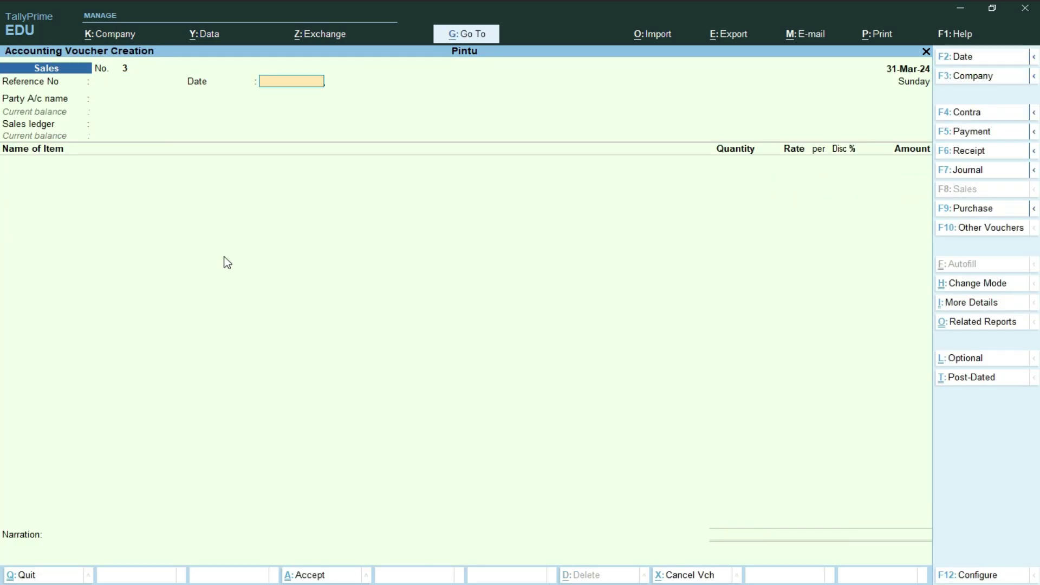
Step: Reopen sales voucher 2, examine the D.C charge and total in its invoice print preview, and return to the voucher
key("Page_Up")
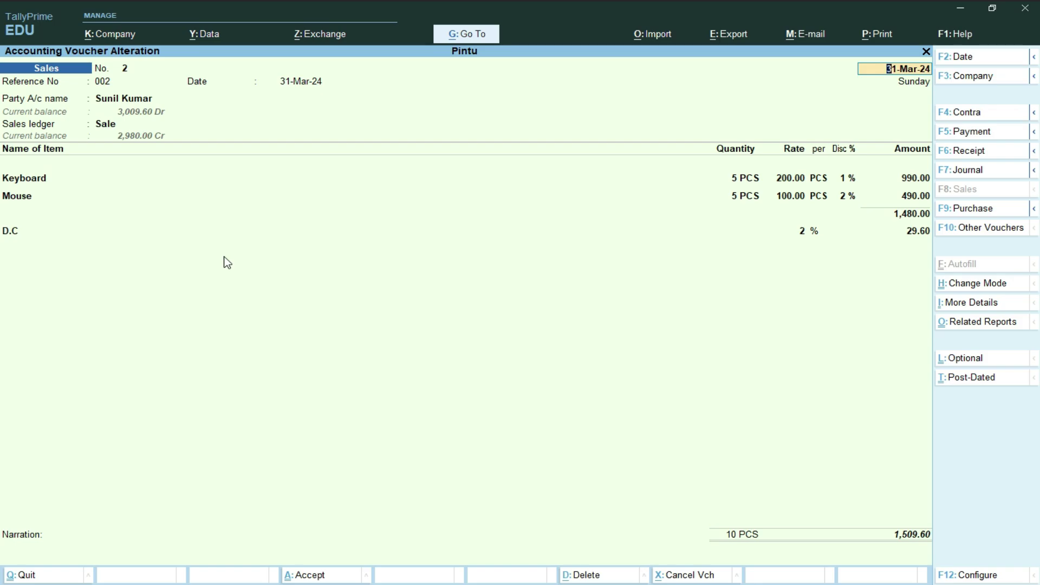
key("ctrl")
key("ctrl+p")
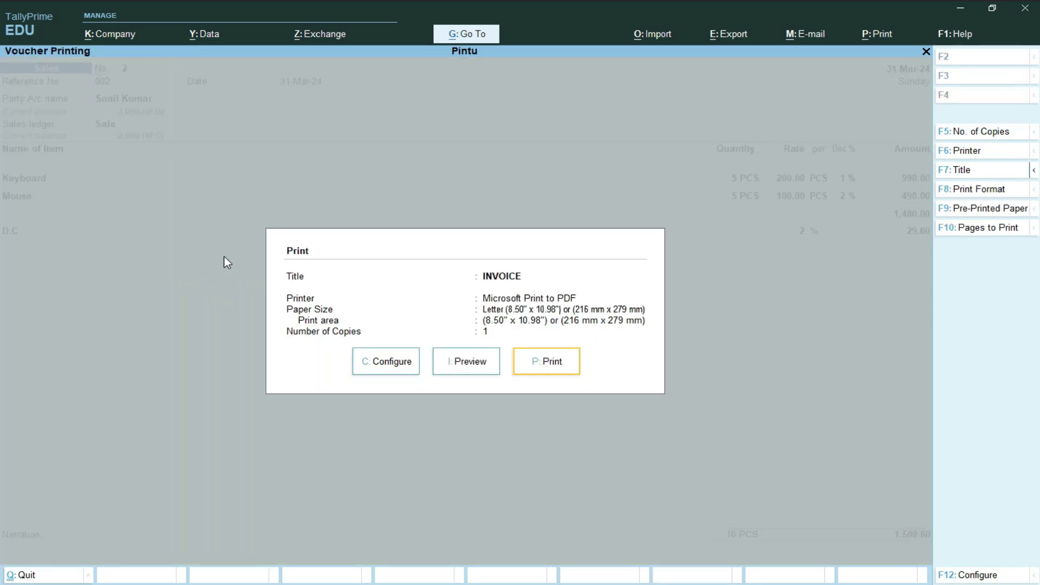
key("i")
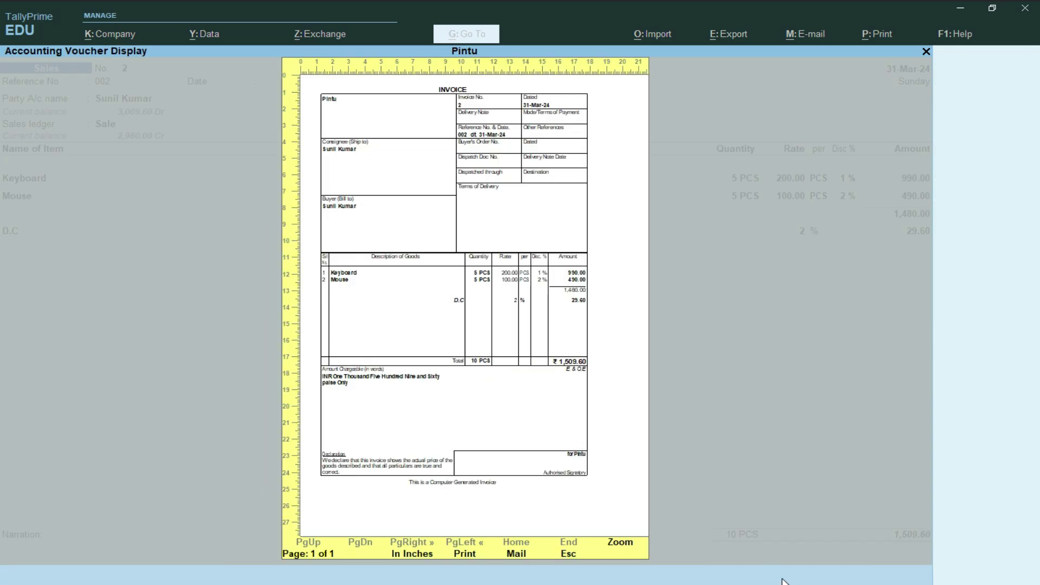
left_click(620, 541)
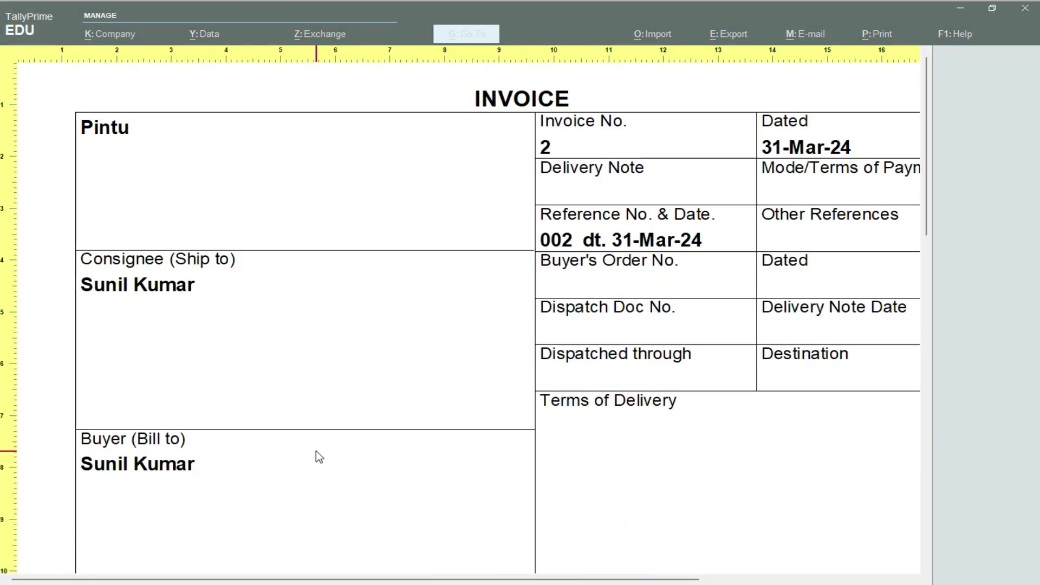
scroll(316, 455, "down", 5)
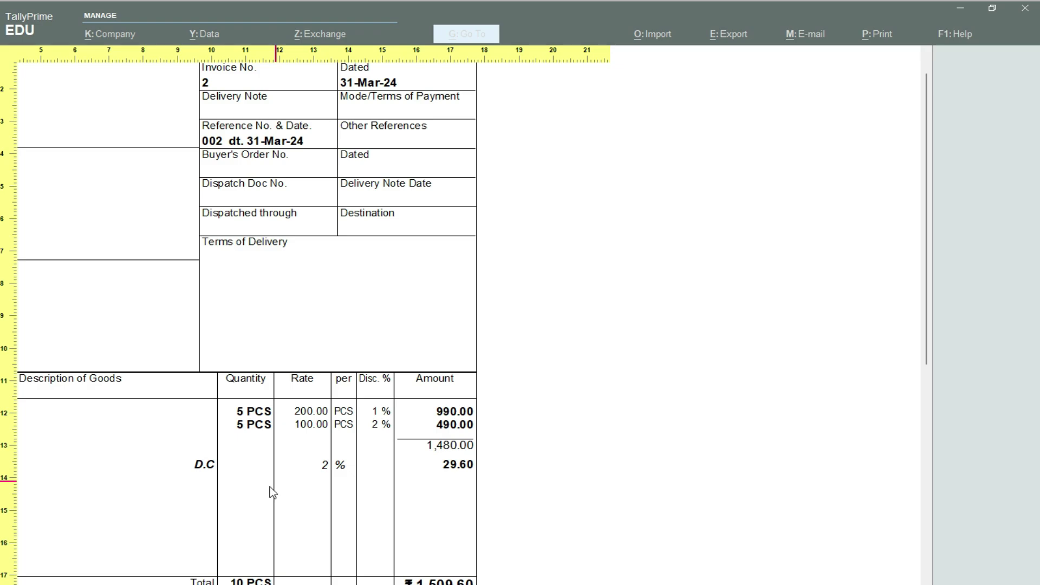
scroll(444, 491, "down", 2)
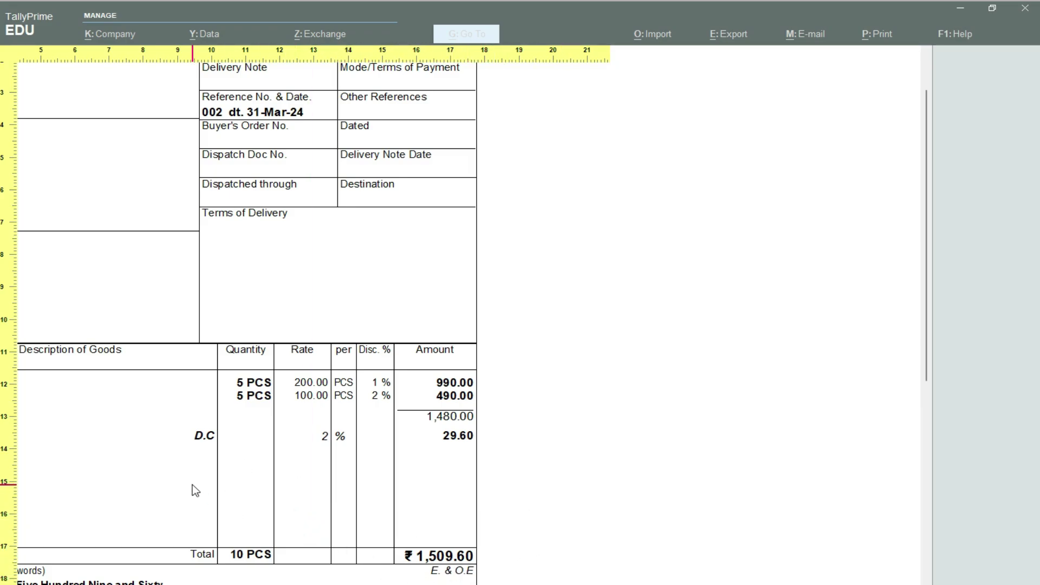
scroll(195, 488, "down", 1)
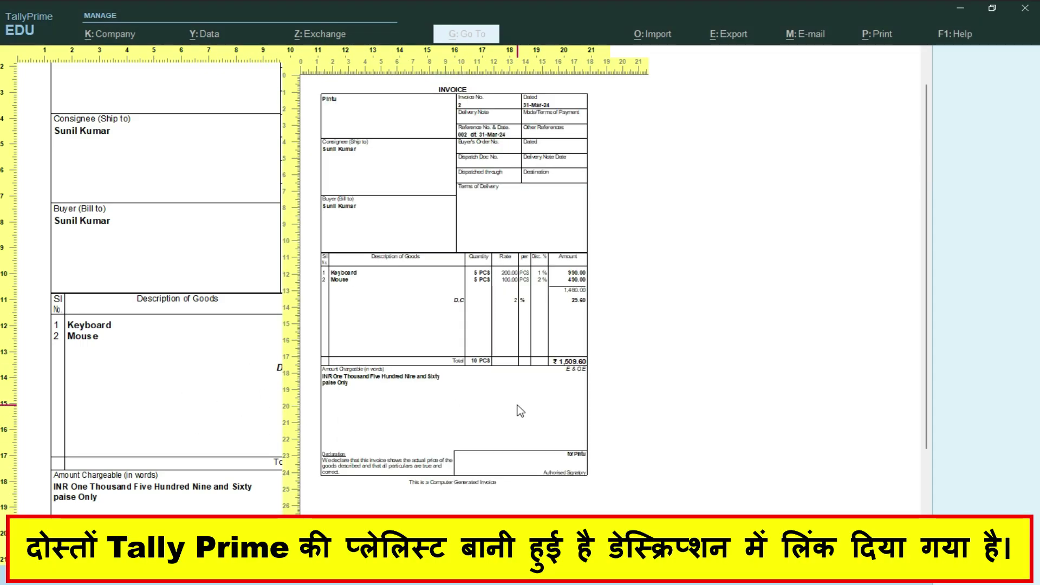
key("Escape")
key("Escape")
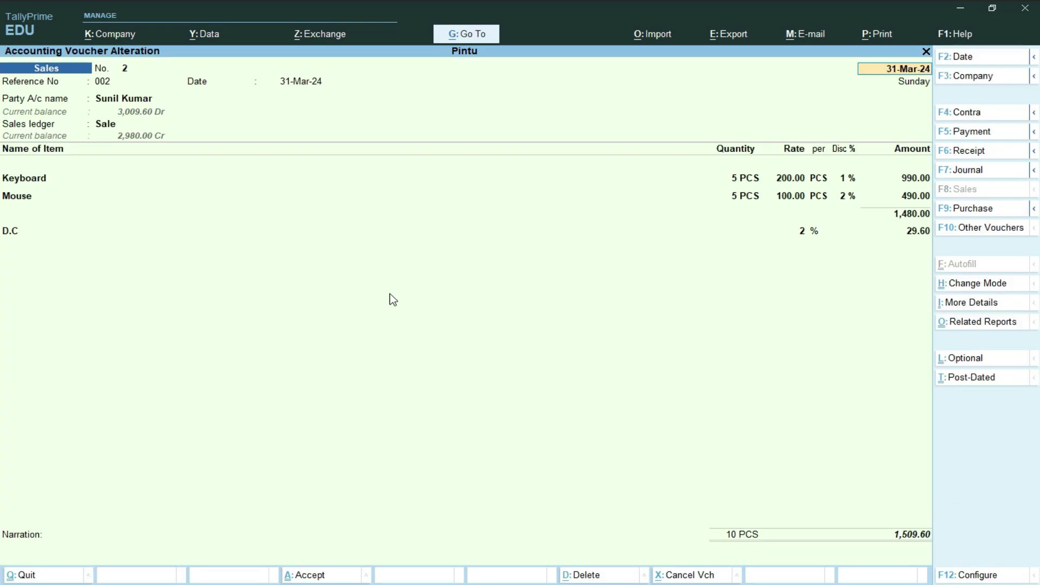
Step: Open the D.C ledger for alteration from its voucher line and advance to its rounding method
left_click(52, 235)
left_click(53, 236)
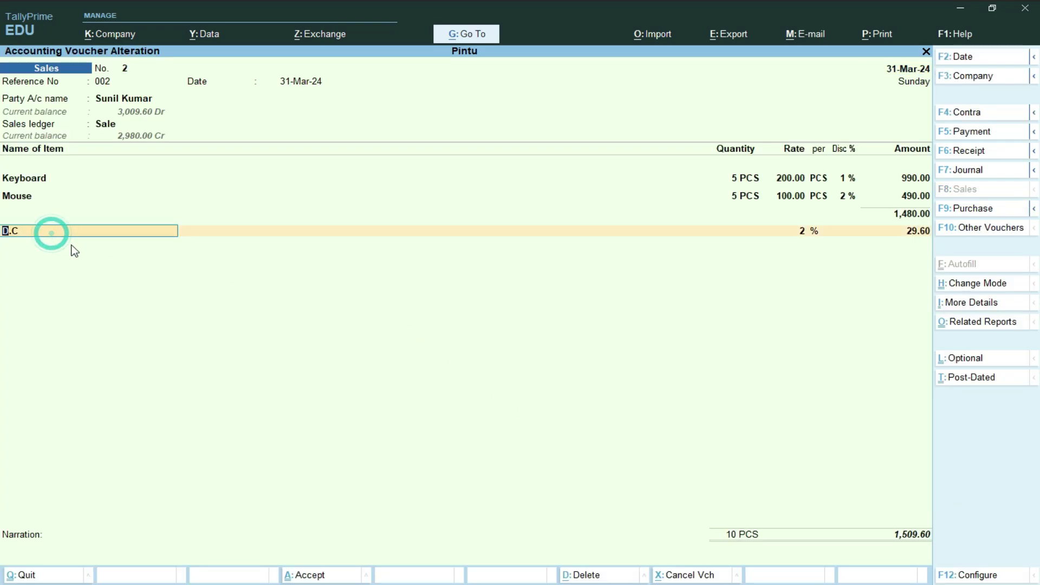
key("ctrl+Return")
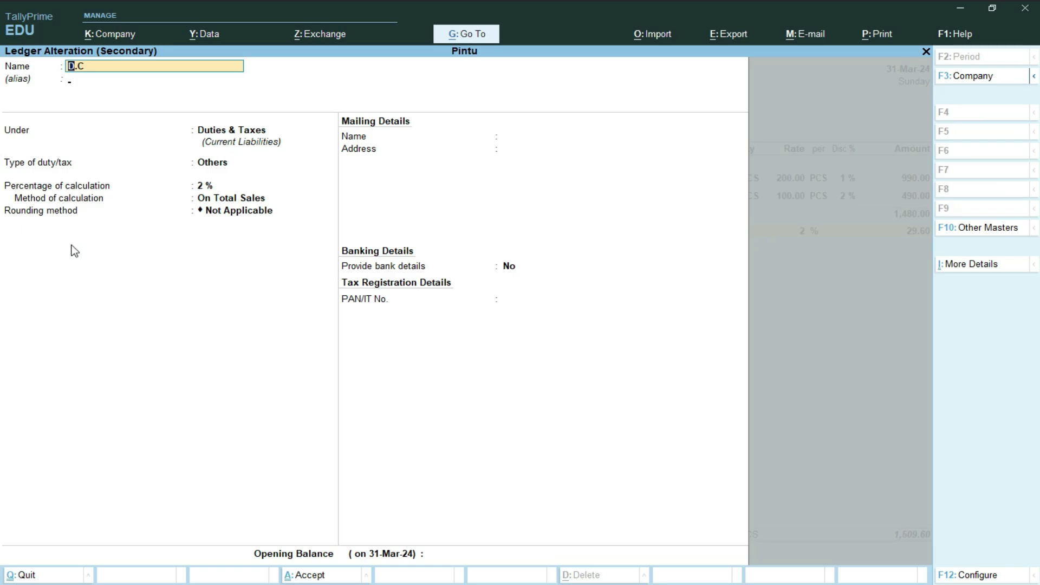
key("Return")
key("Return")
key("Return")
key("Return")
key("Return")
key("Return")
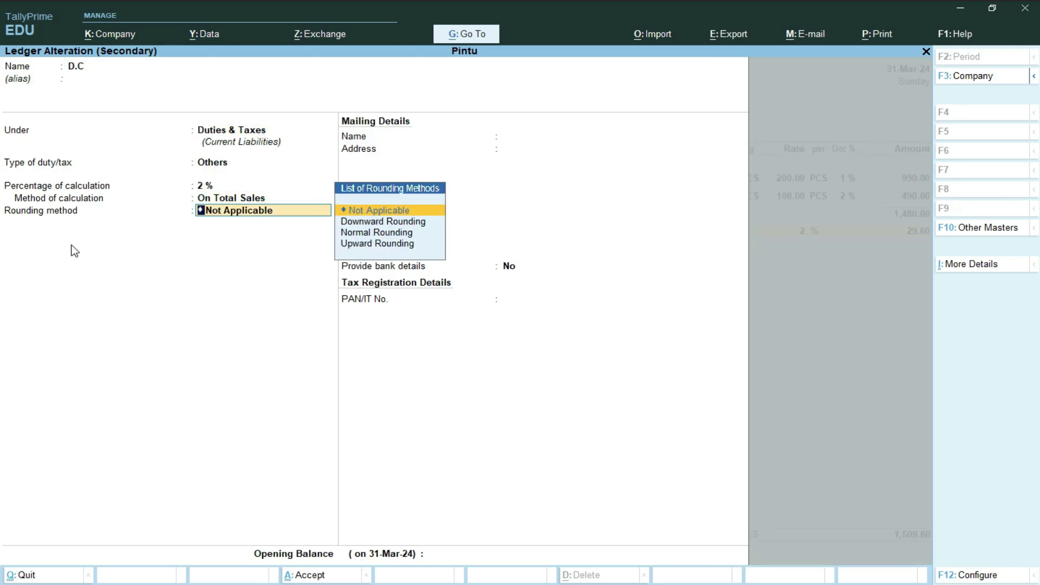